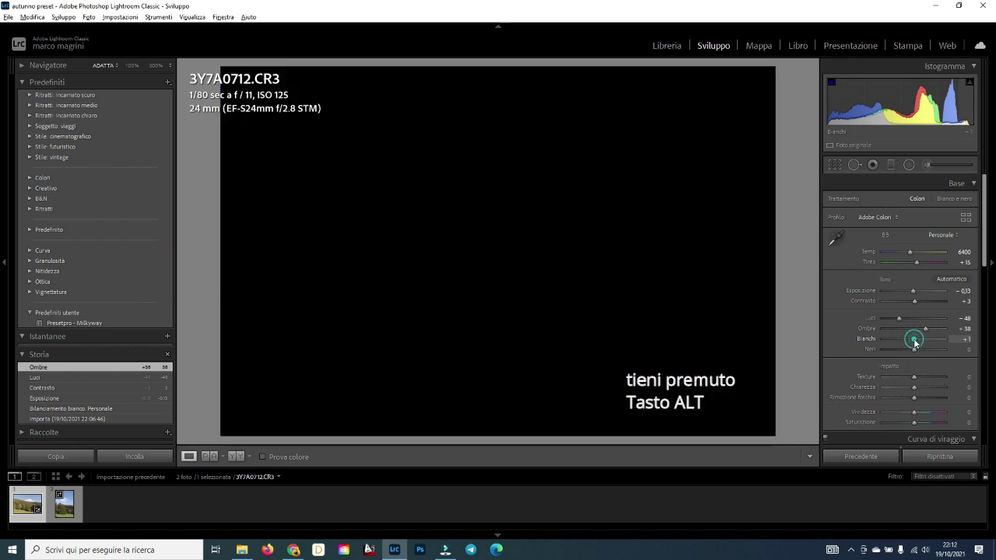
Set Bianchi to +43, Neri to −16, Texture to +36, Chiarezza to +26, Rimozione foschia to +28 and Vividezza to +18.
drag(915, 339, 924, 374)
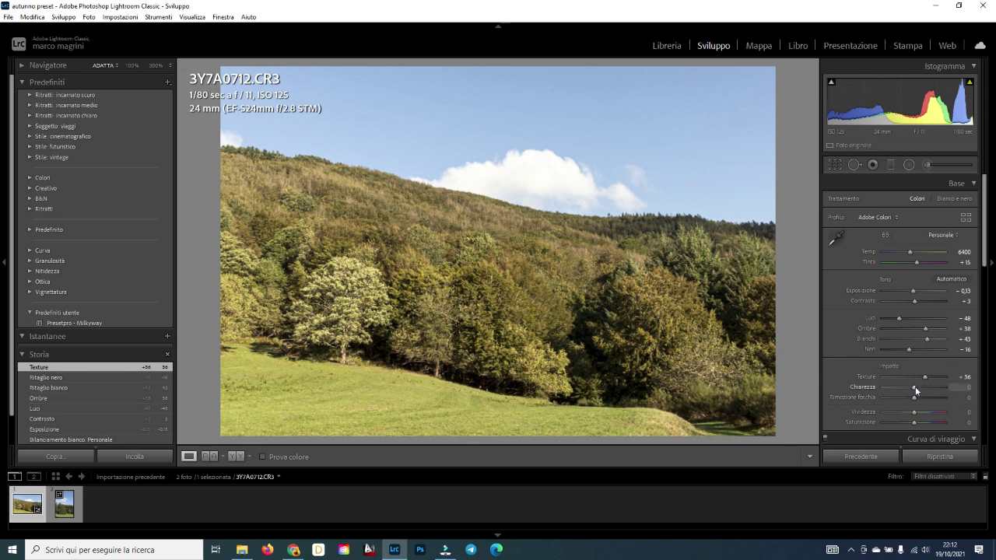
drag(914, 387, 923, 393)
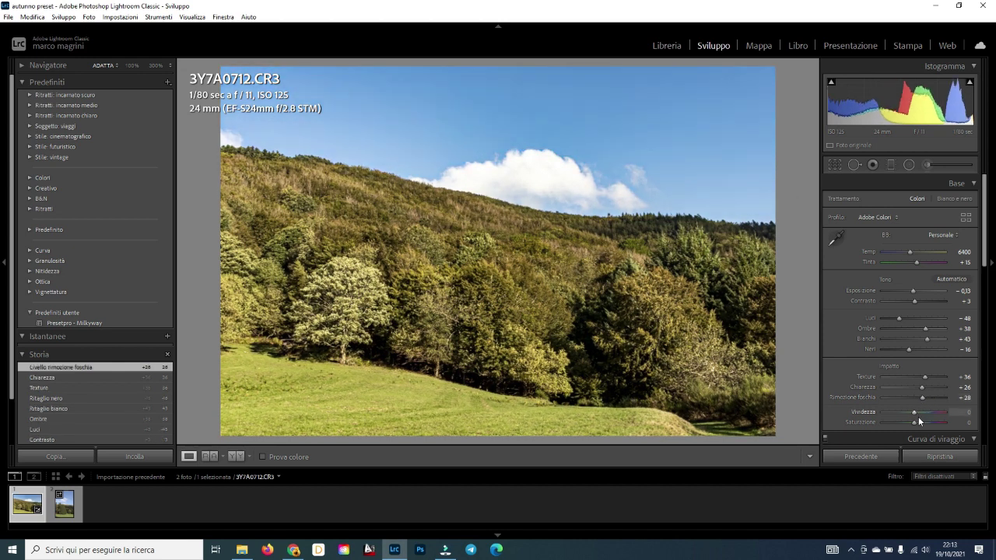
scroll(918, 416, down, 3)
scroll(917, 355, up, 2)
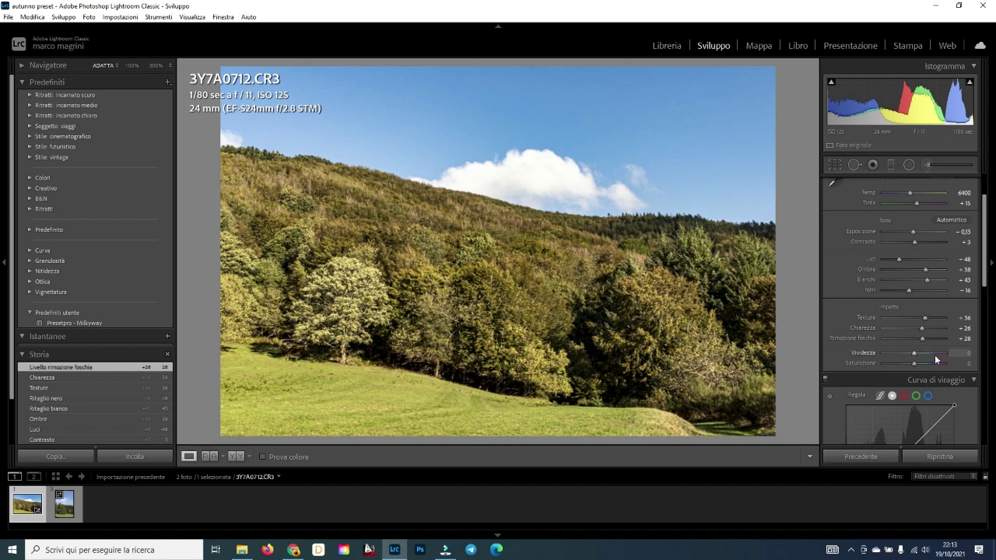
drag(914, 354, 920, 356)
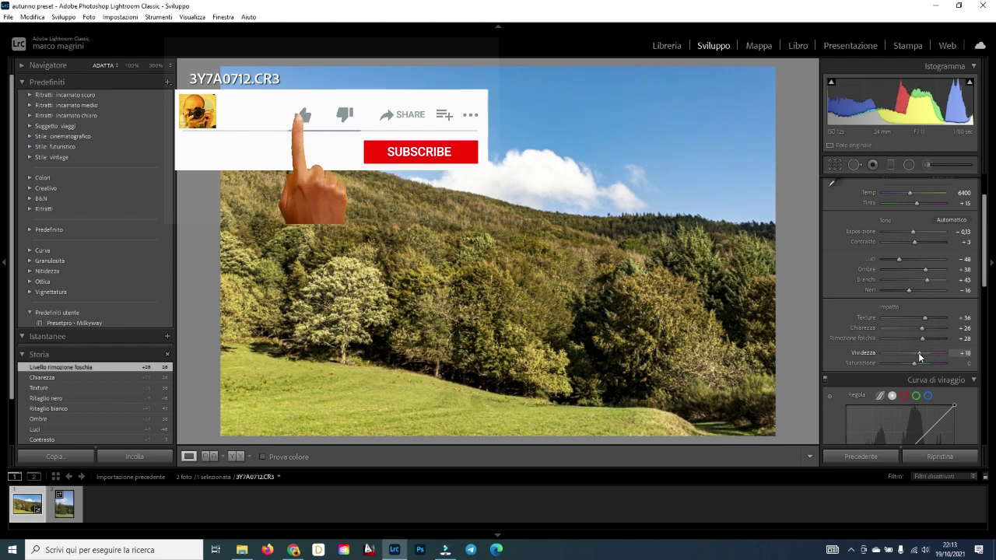
Shape the point curve into a gentle S: anchor the midtones at 126, lower the shadows from 61 to 55 and raise the highlights from 189 to 199.
scroll(910, 350, down, 4)
click(898, 342)
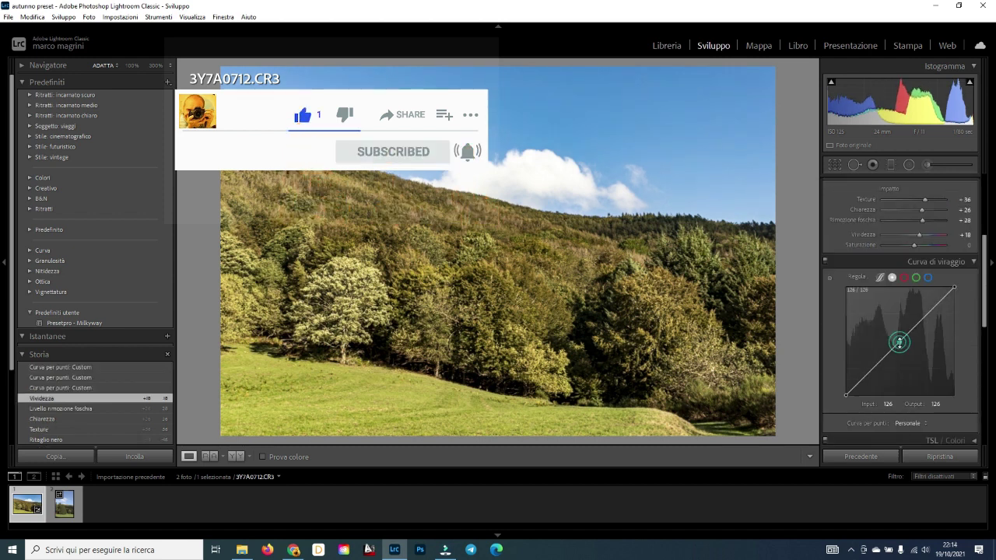
drag(872, 369, 872, 374)
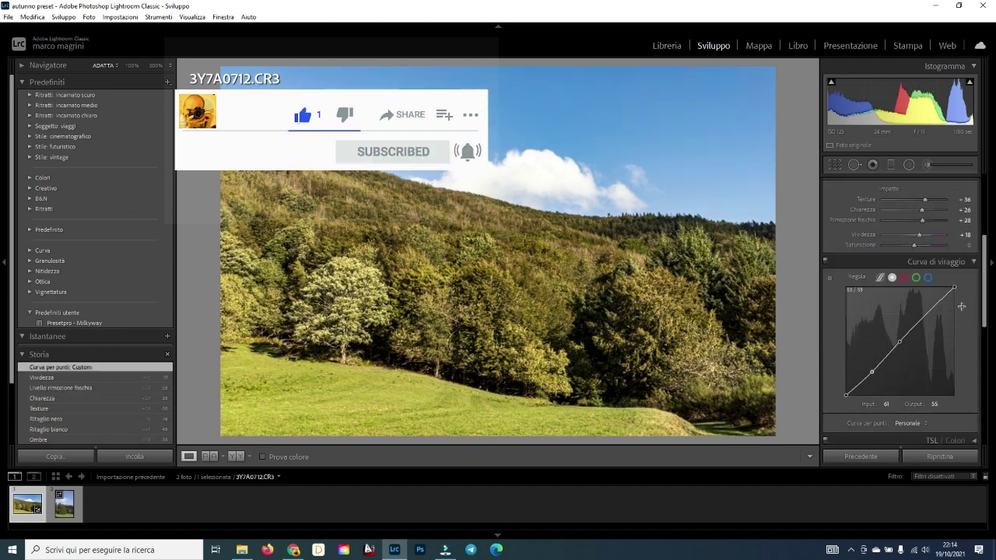
drag(926, 314, 926, 310)
Use the targeted hue adjustment on the trees and sky to set Arancione to −6, Giallo to −35 and Blu to +7.
scroll(931, 337, down, 3)
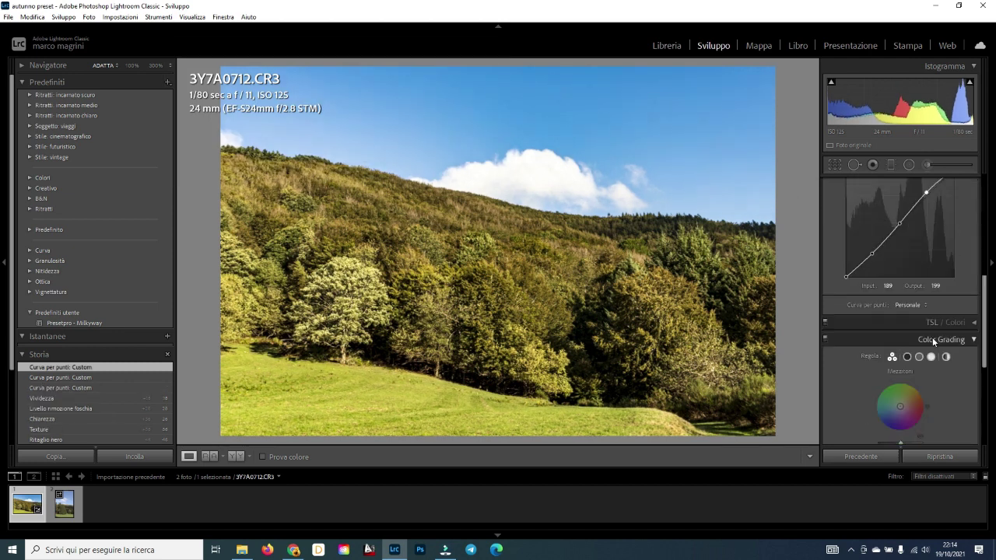
scroll(932, 335, down, 2)
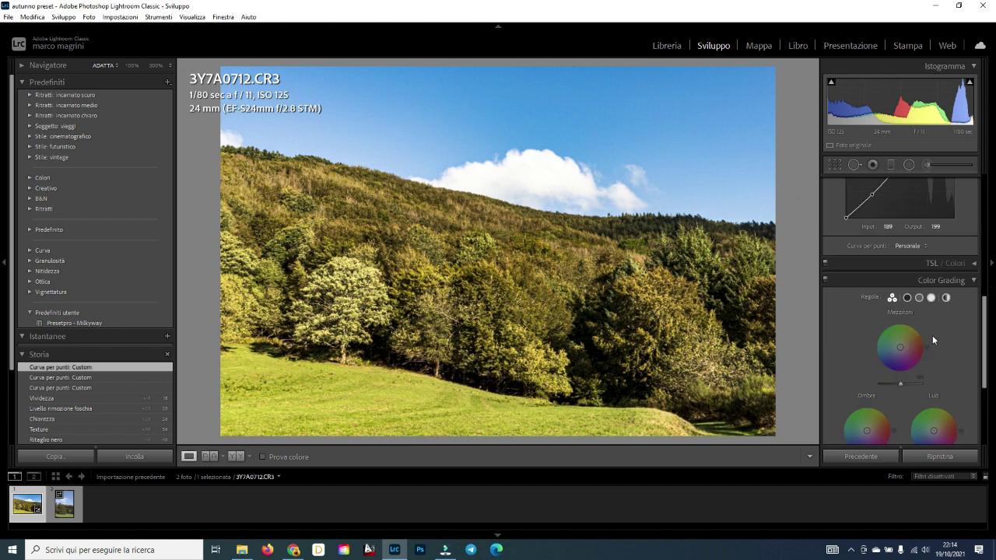
scroll(931, 335, down, 5)
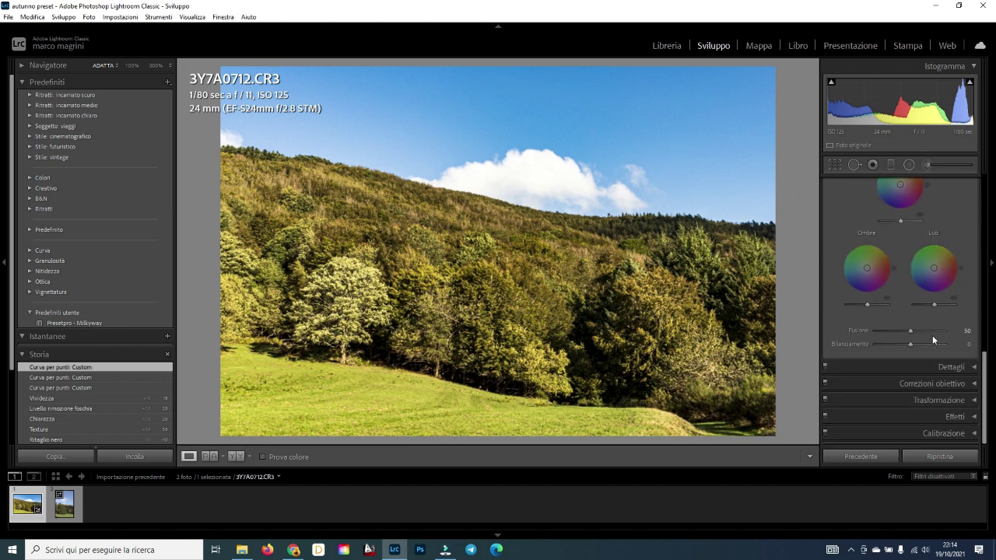
scroll(931, 336, up, 2)
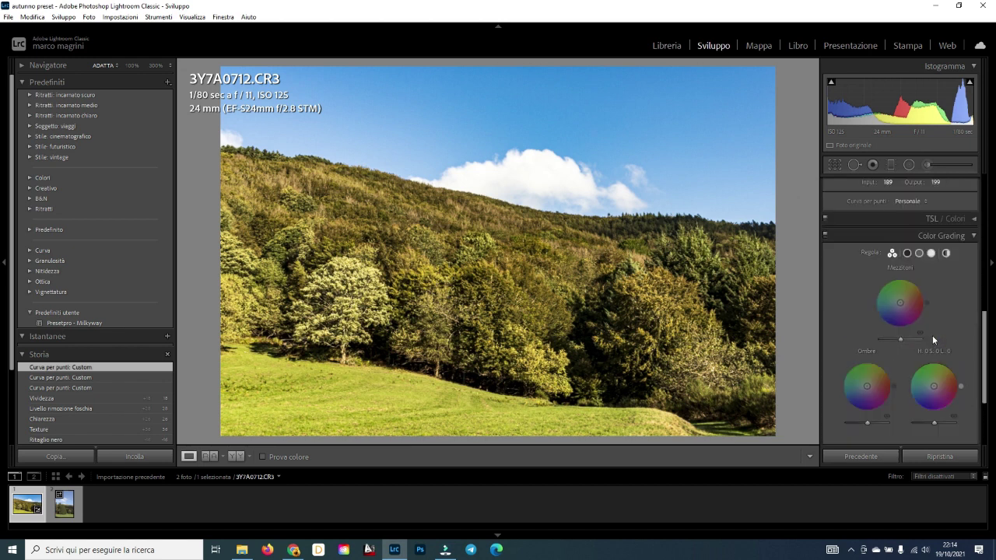
click(974, 236)
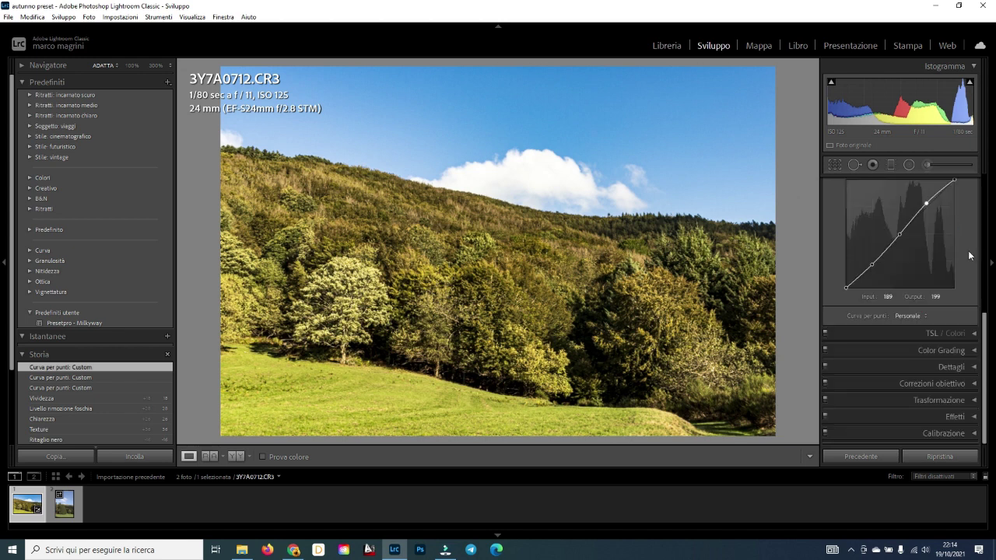
click(975, 334)
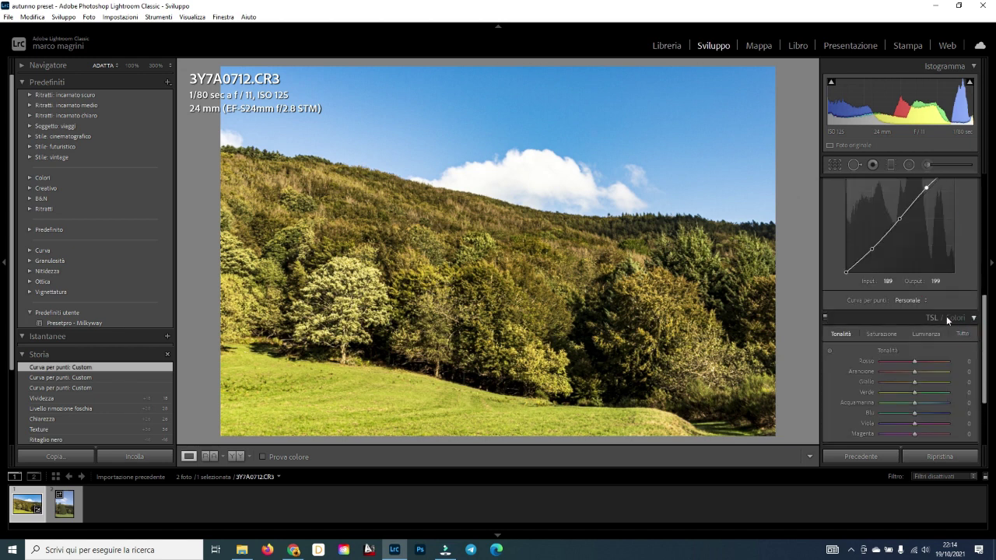
scroll(924, 303, down, 2)
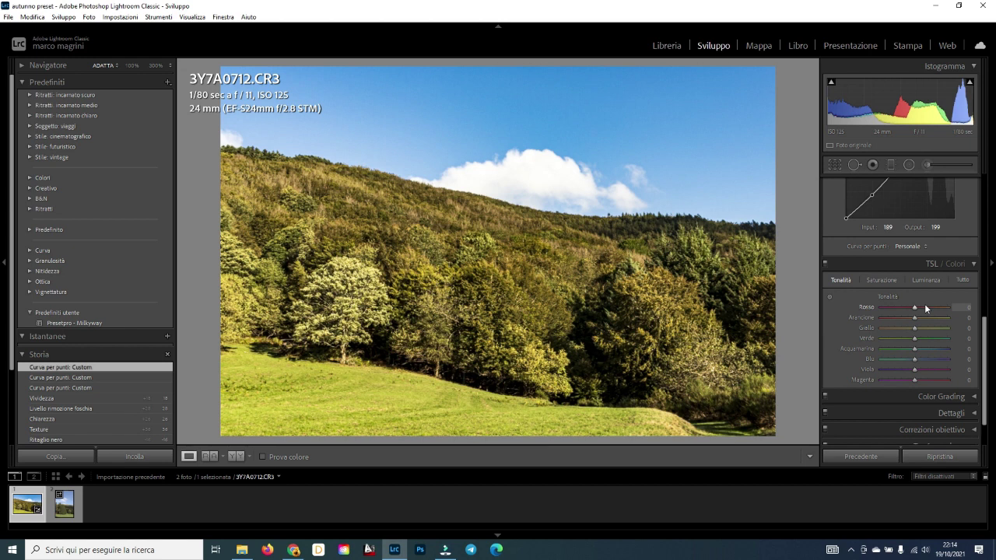
click(829, 296)
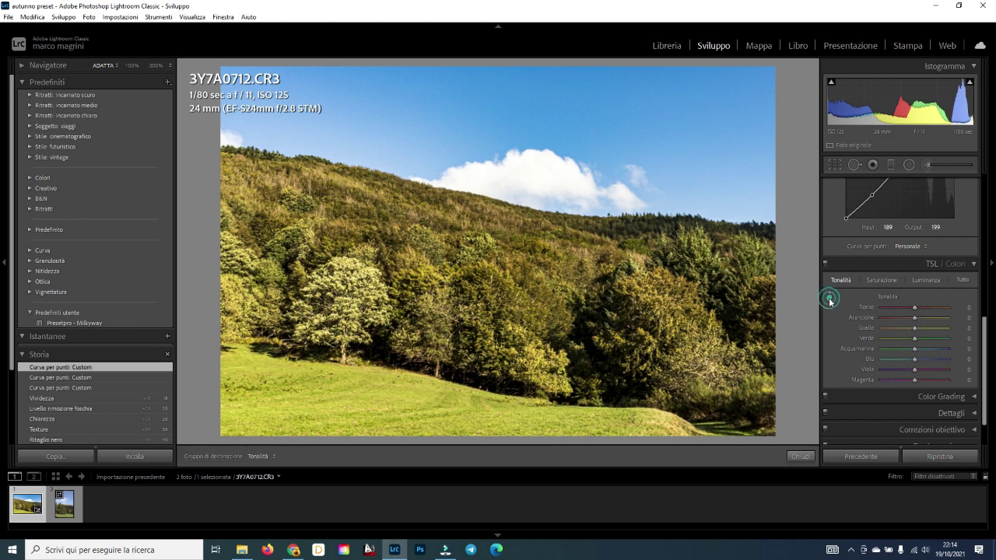
drag(469, 300, 469, 329)
mouse_move(558, 118)
mouse_down()
mouse_move(559, 146)
mouse_move(558, 101)
mouse_move(557, 122)
mouse_up()
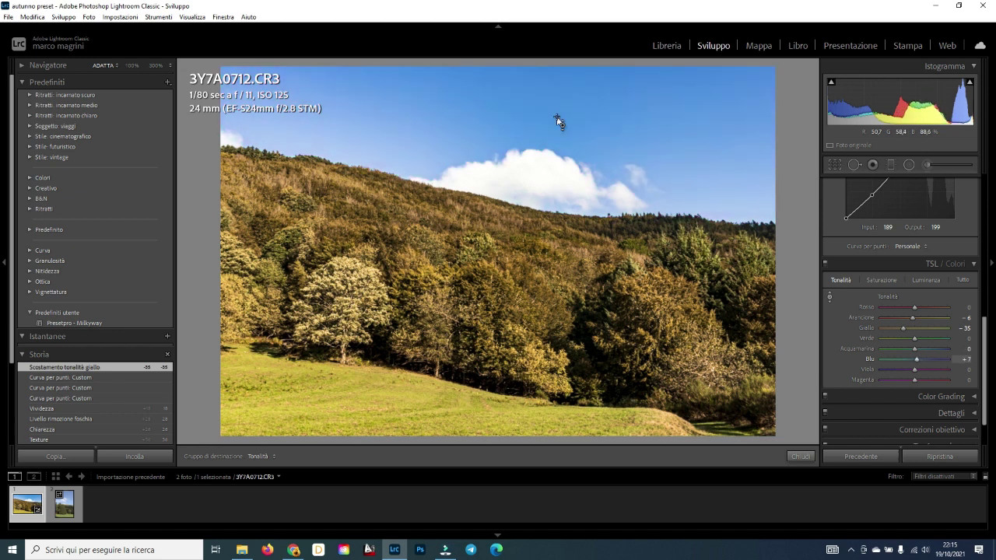
Refine the meadow's hue with the targeted adjustment to Giallo −26 and Verde +3, and close the TSL settings.
scroll(940, 371, down, 2)
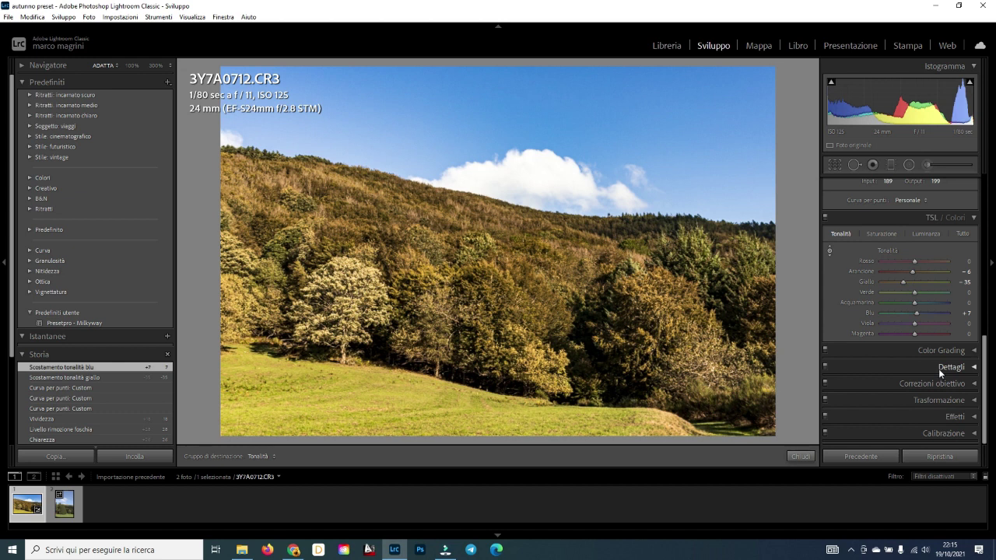
mouse_move(393, 392)
mouse_down()
mouse_move(394, 438)
mouse_move(394, 378)
mouse_up()
drag(462, 391, 462, 395)
scroll(941, 295, up, 3)
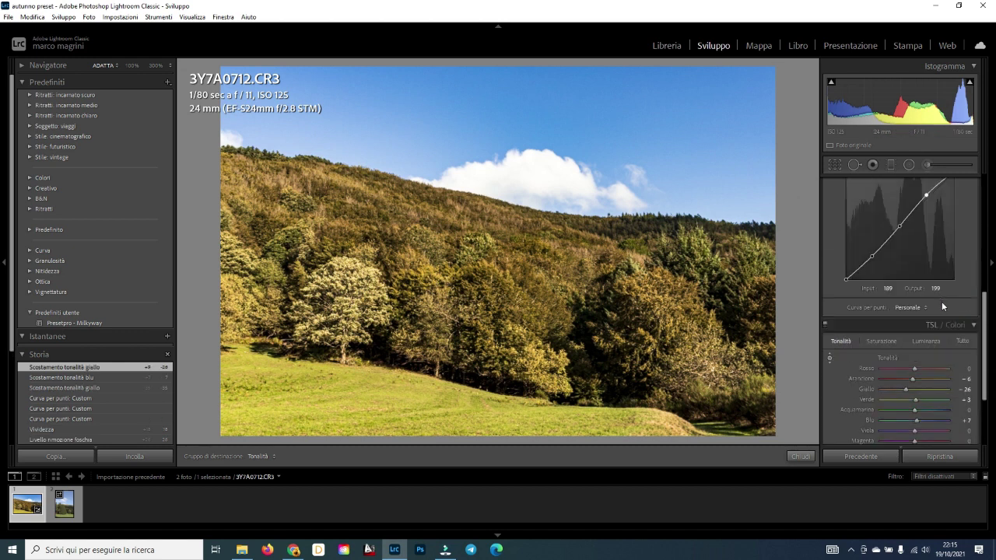
click(972, 325)
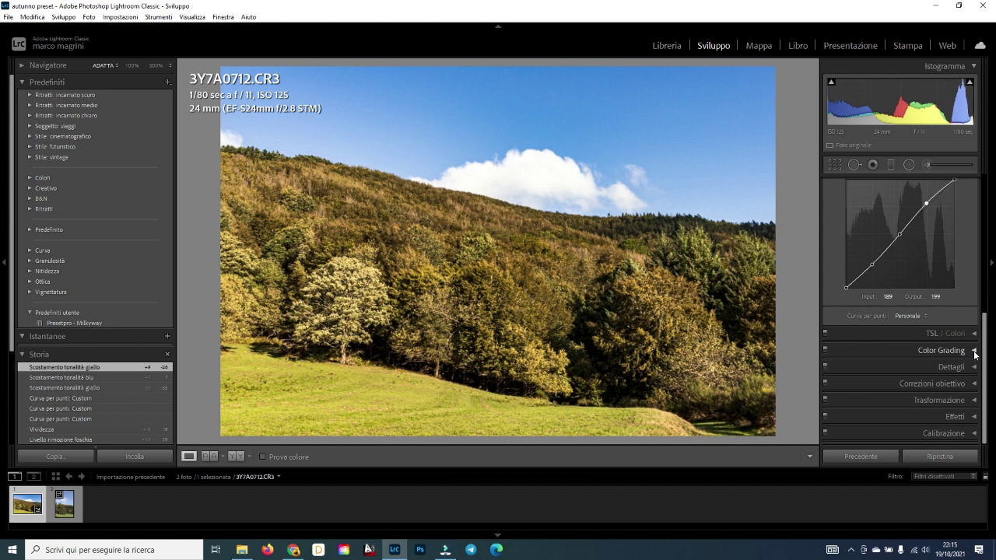
Set the Color Grading hues: a yellow-orange tone for the highlights, 231 for the midtones and 230 for the shadows.
click(973, 351)
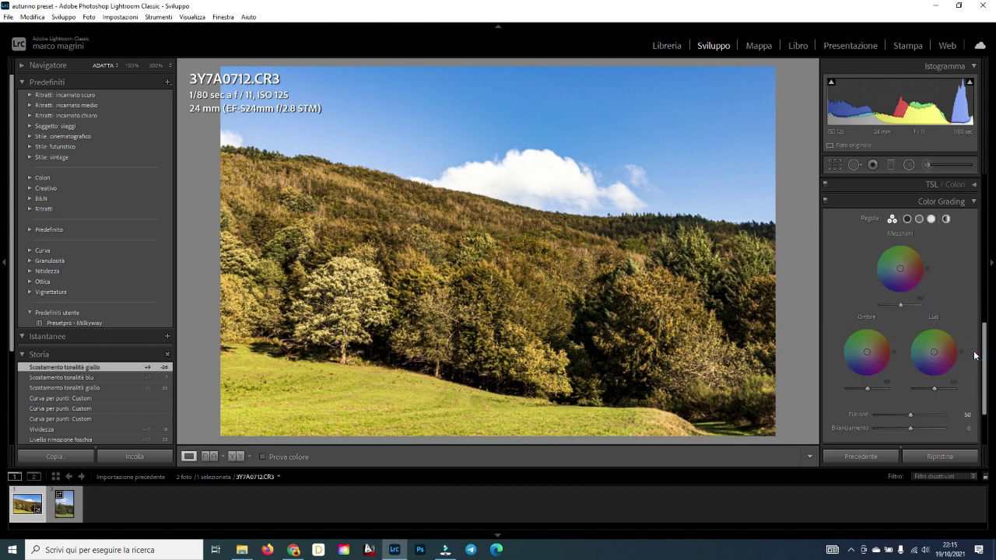
click(930, 220)
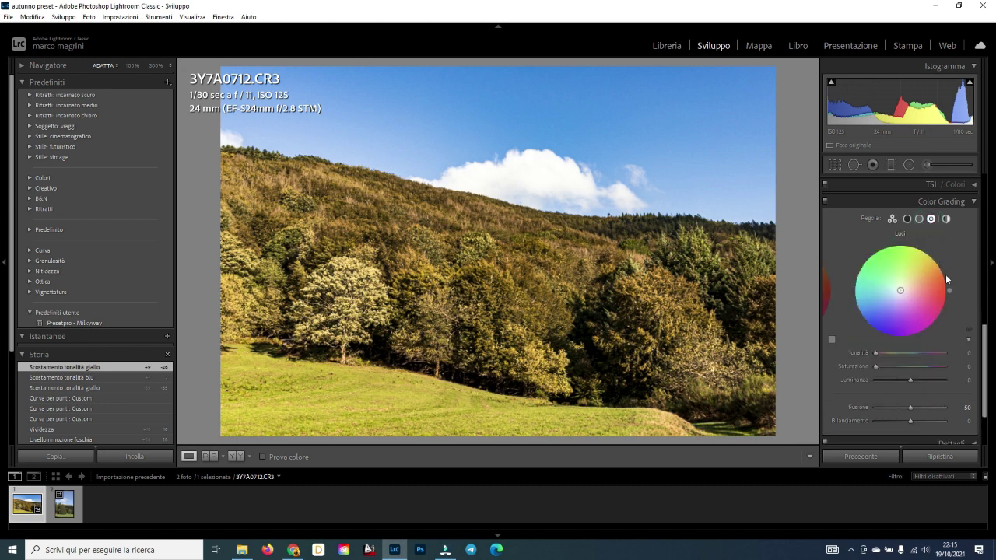
drag(949, 290, 942, 264)
click(919, 219)
drag(949, 290, 870, 328)
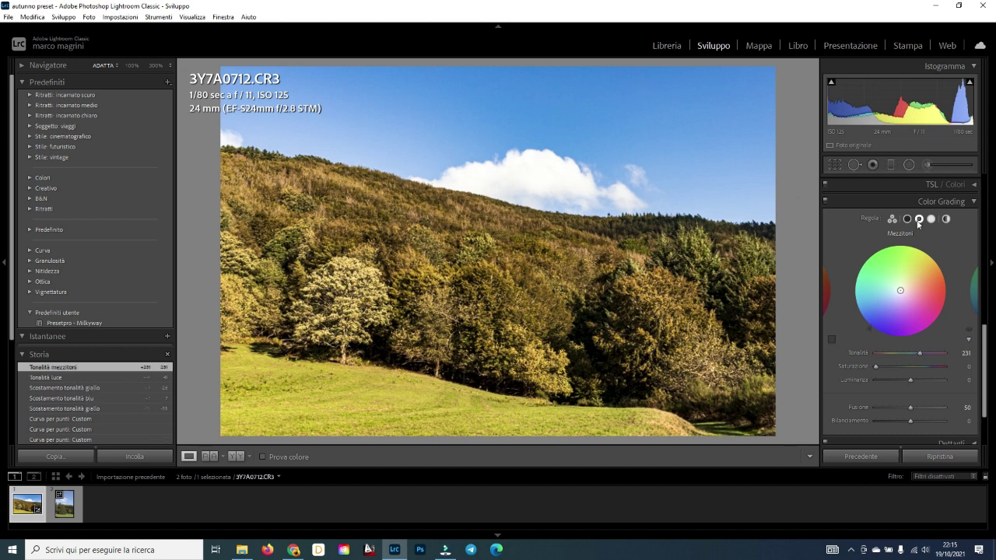
click(906, 219)
drag(869, 328, 867, 327)
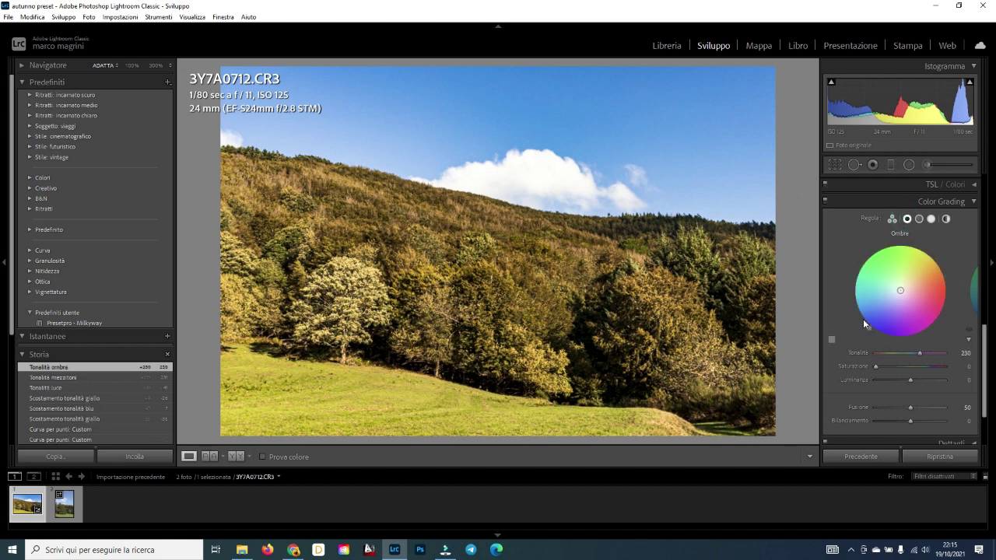
click(971, 202)
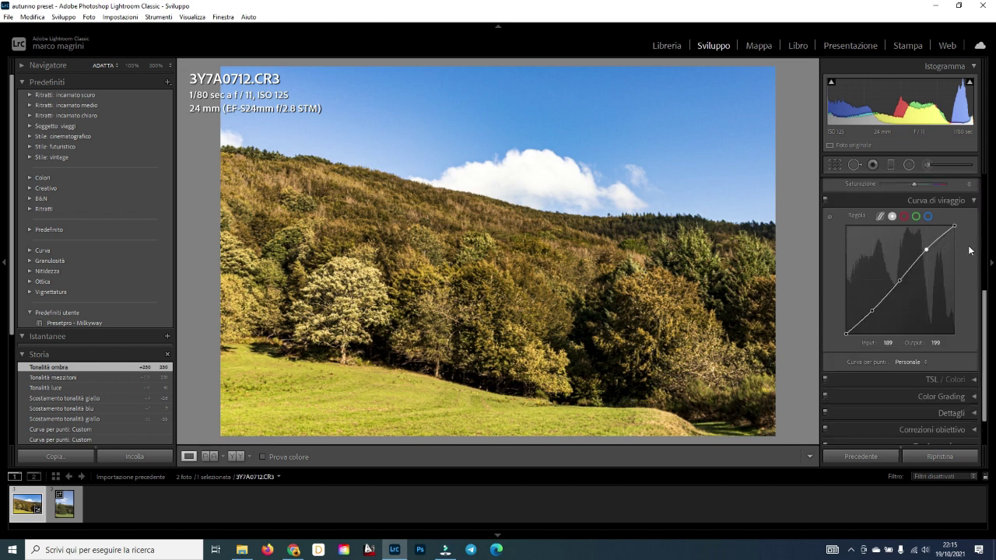
Collapse the tone curve settings and check the chromatic aberration and lens profile corrections.
click(972, 200)
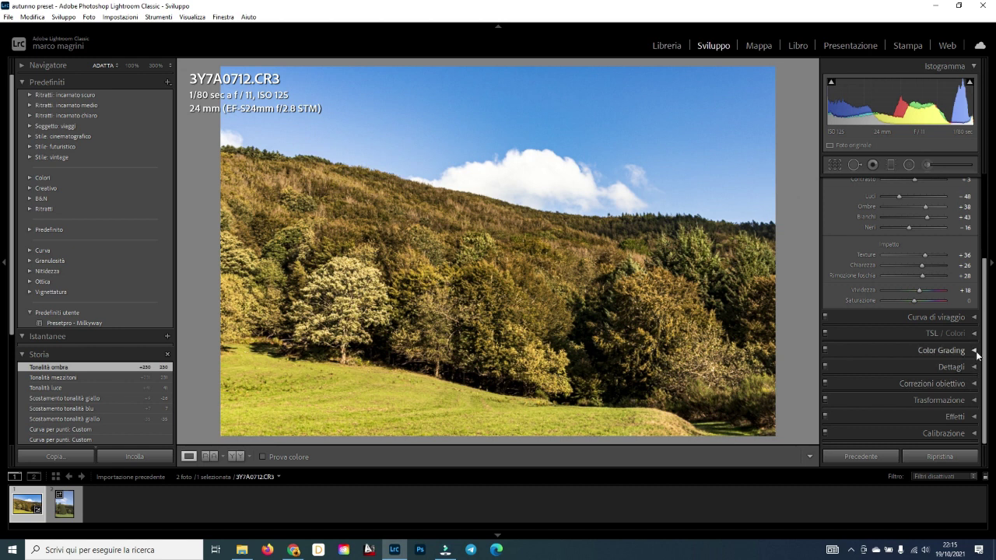
click(970, 383)
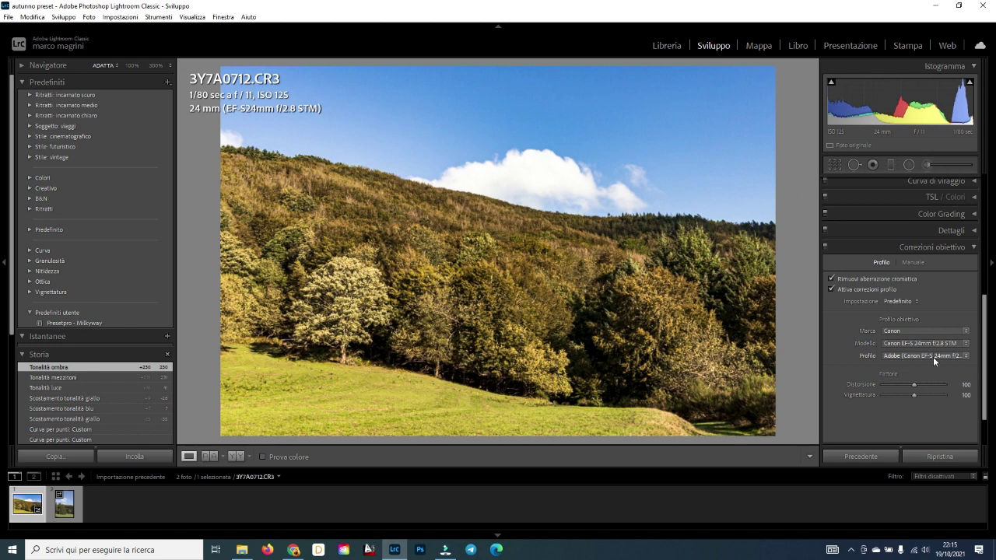
mouse_move(943, 387)
click(973, 248)
scroll(957, 268, up, 3)
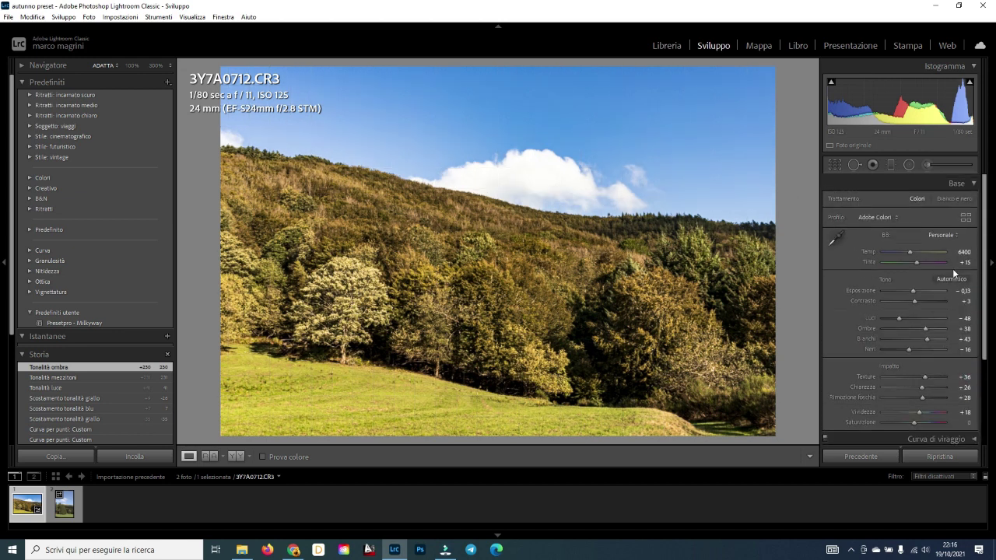
Add a graduated filter rising from the meadow to the hill with Esposizione −0,38, Luci −81, Ombre 65, Bianchi 24, Neri −17 and Chiarezza 16.
click(891, 165)
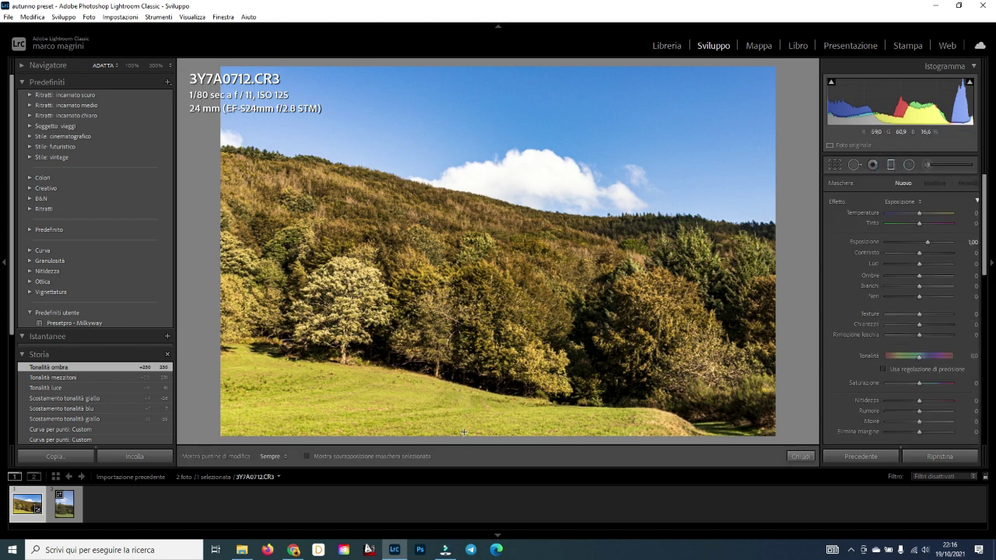
drag(460, 427, 463, 195)
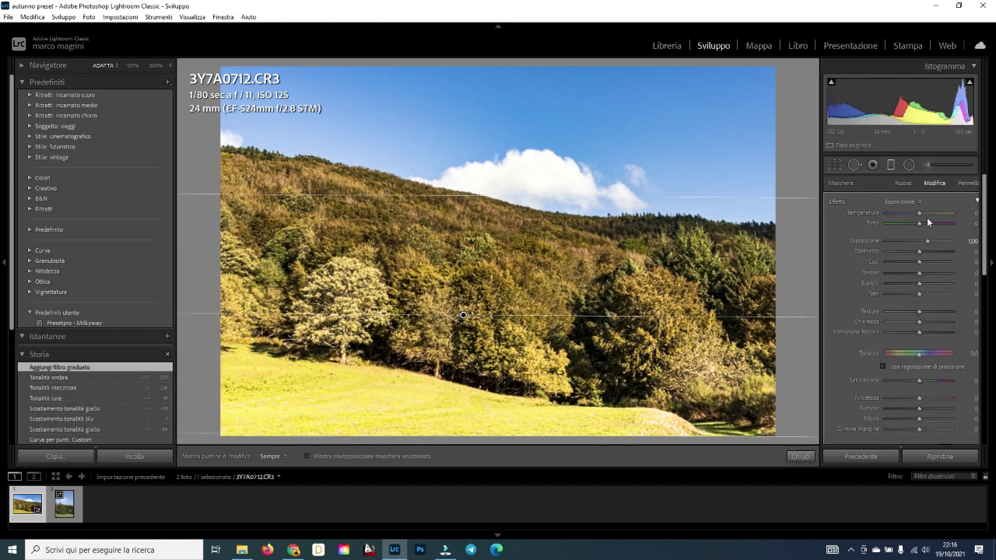
drag(927, 240, 915, 241)
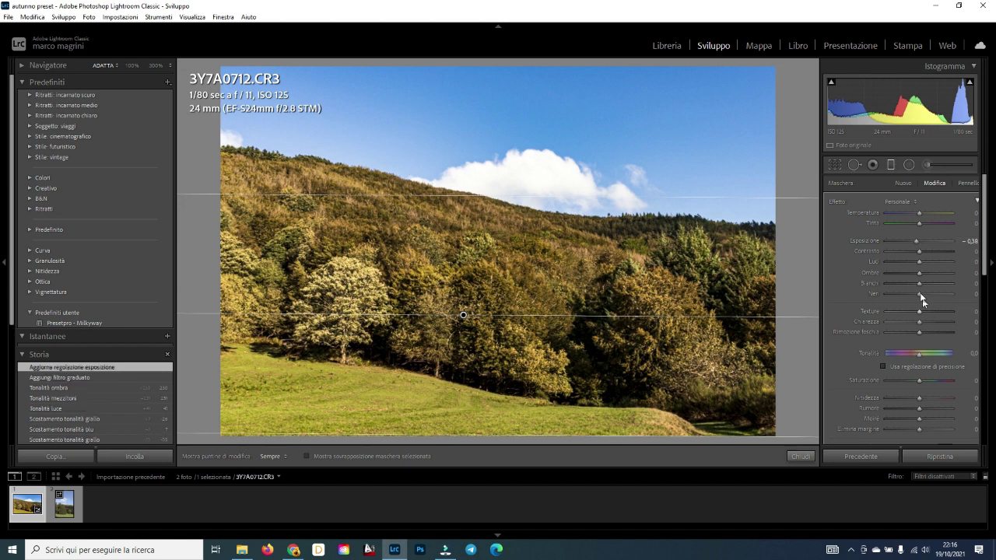
drag(917, 259, 925, 319)
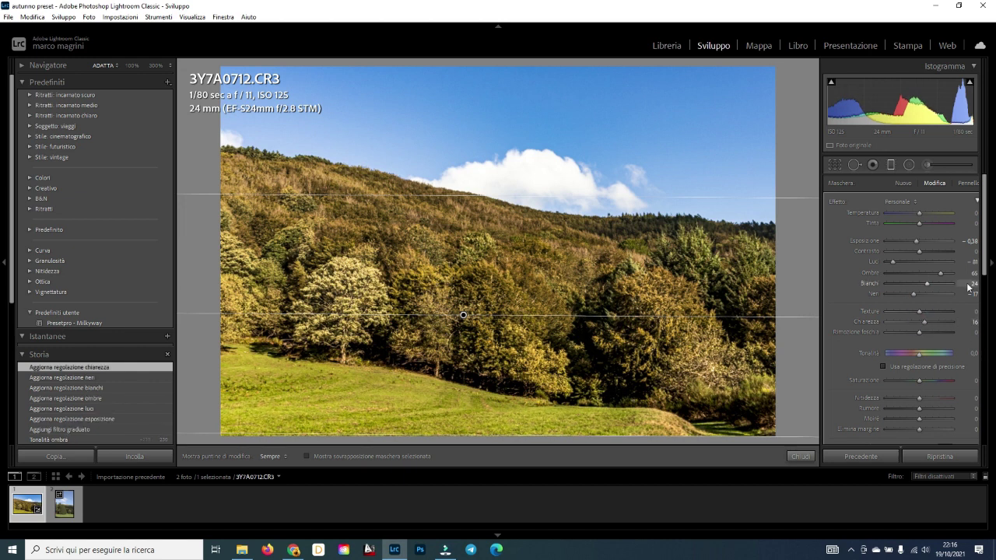
click(794, 457)
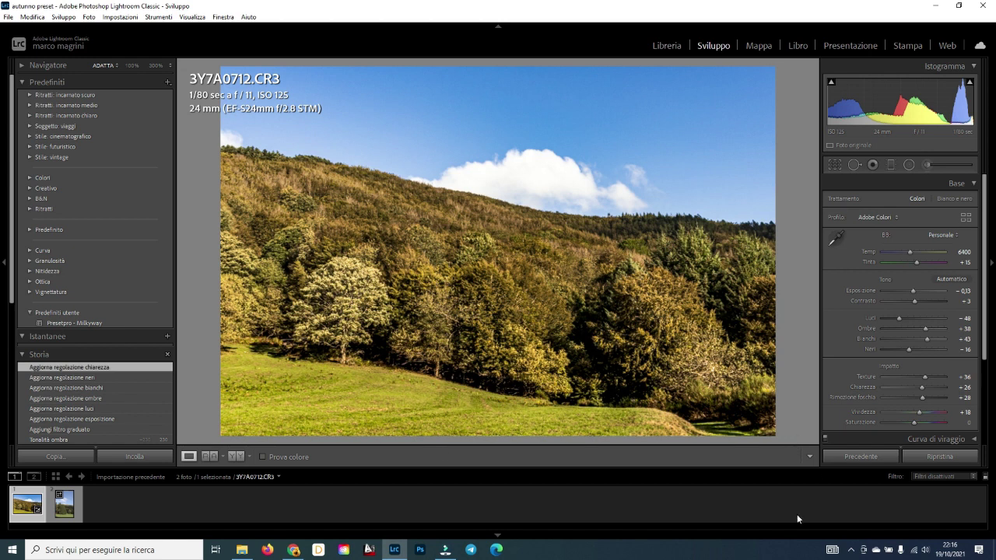
Compare the original and edited photo side by side, and return to the single-image view.
click(233, 456)
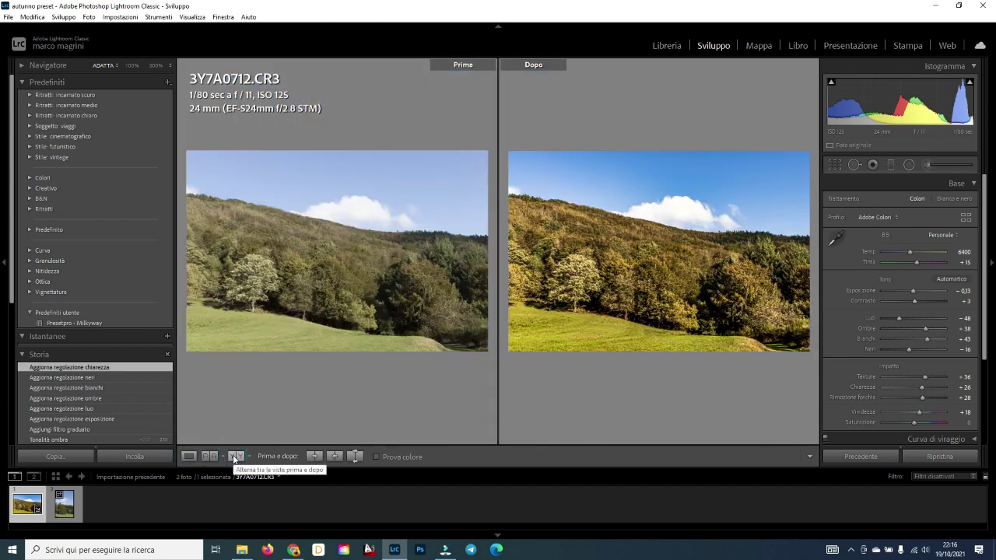
click(189, 457)
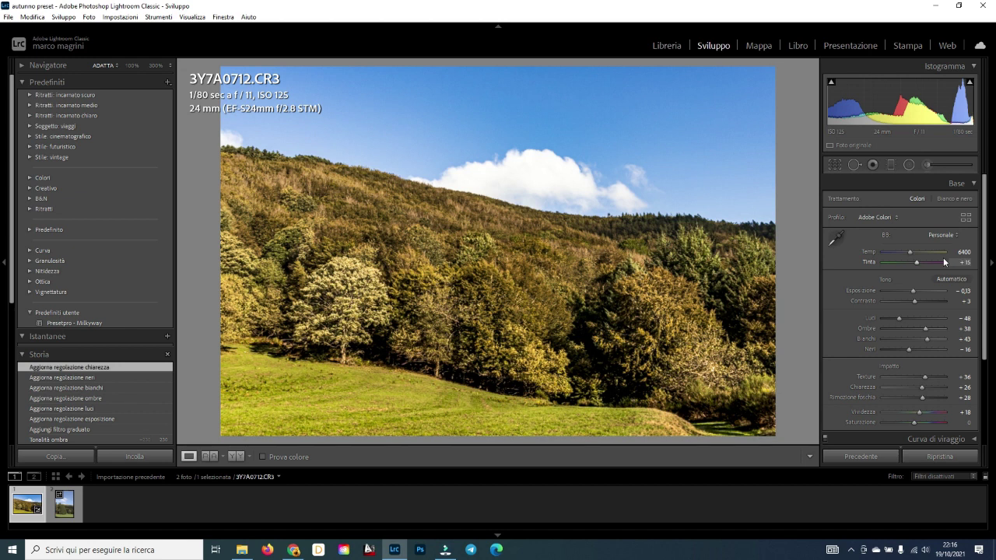
Adjust the white balance to Temp 5613 and Tinta +21, and lower Esposizione to −0,21.
drag(911, 251, 912, 289)
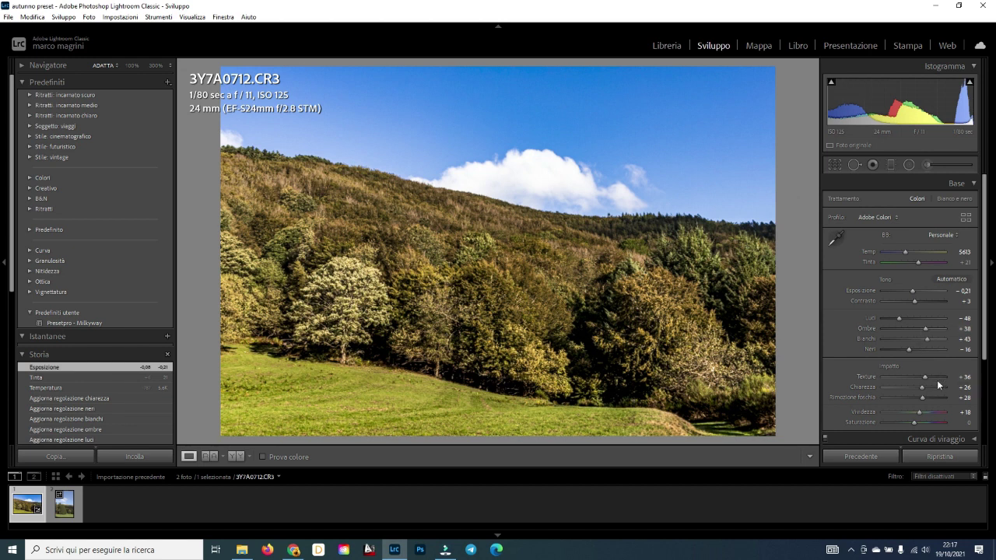
scroll(933, 369, down, 4)
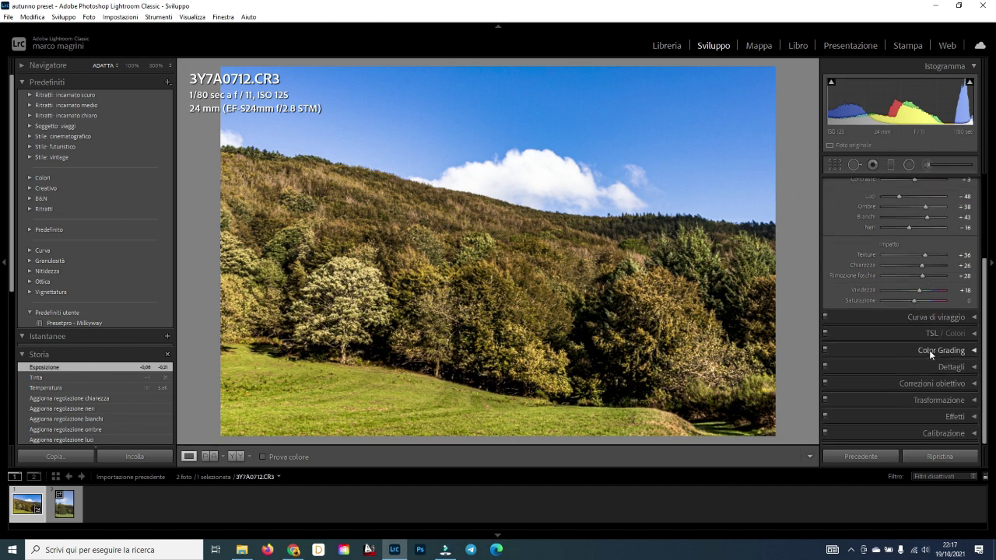
Preview the edited hillside photo in full screen.
scroll(929, 350, up, 4)
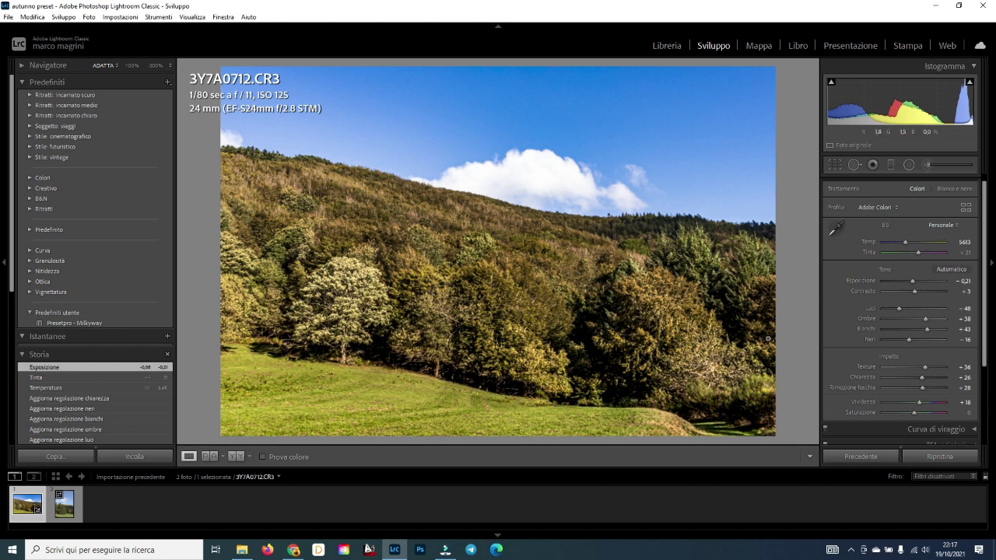
key(f)
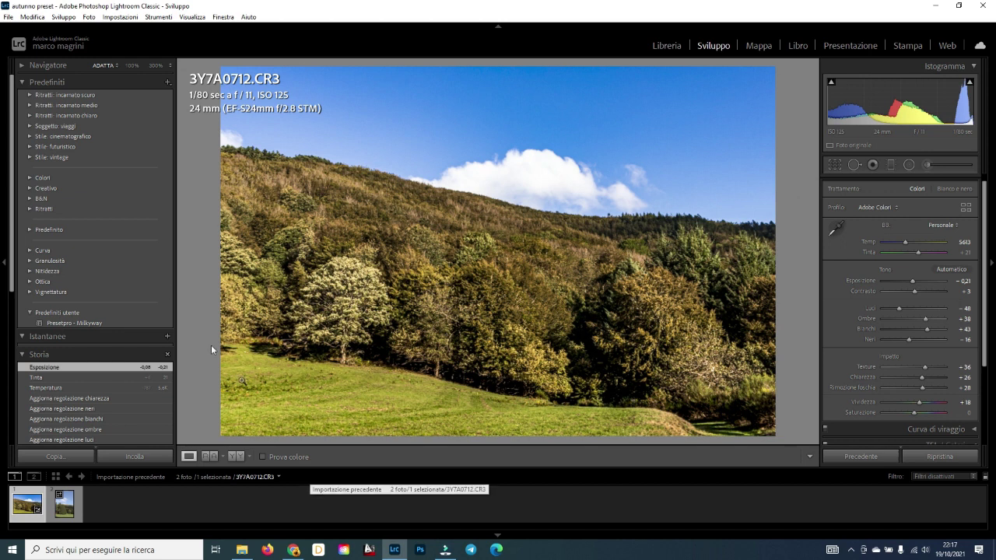
Start a new develop preset from the current settings and name it Autunno Bosco.
click(168, 82)
click(191, 95)
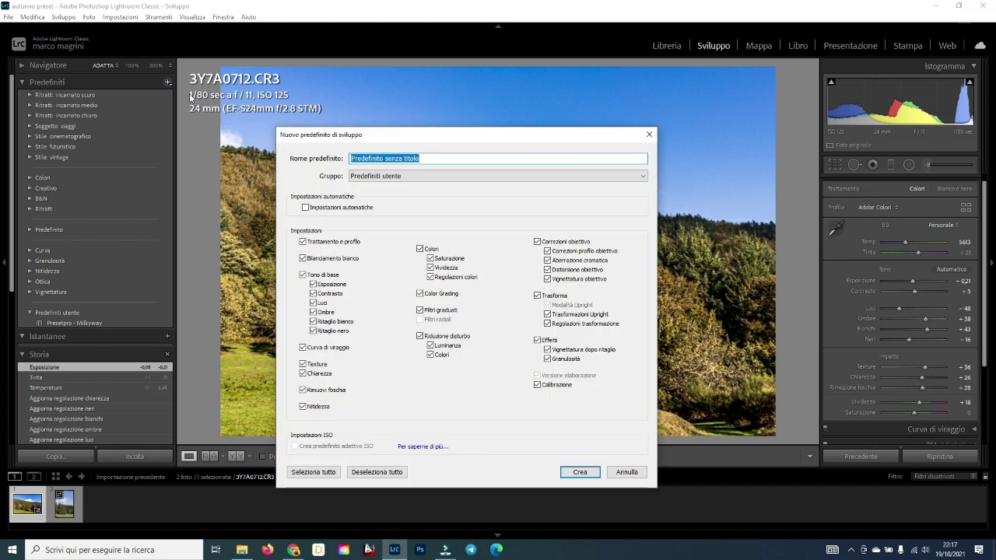
key(BackSpace)
text(Autunno)
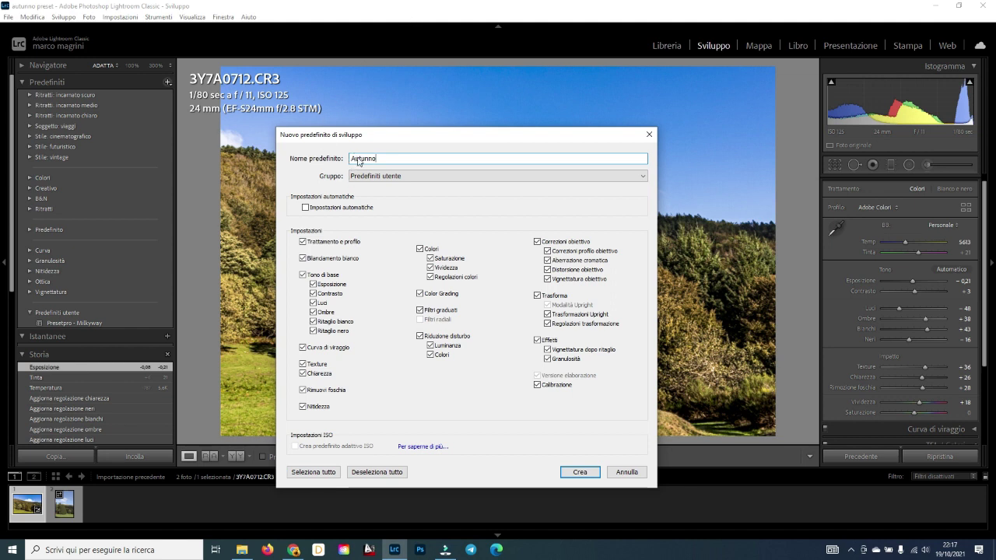
text(Bosco)
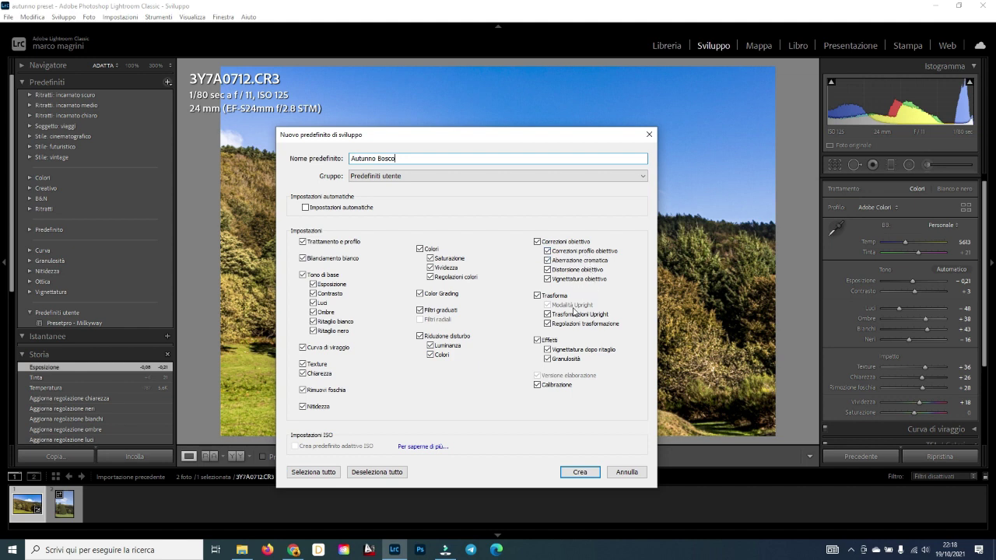
Exclude Trasforma, Effetti and Trattamento e profilo from the preset's settings, and create it in the Predefiniti utente group.
click(537, 297)
click(537, 341)
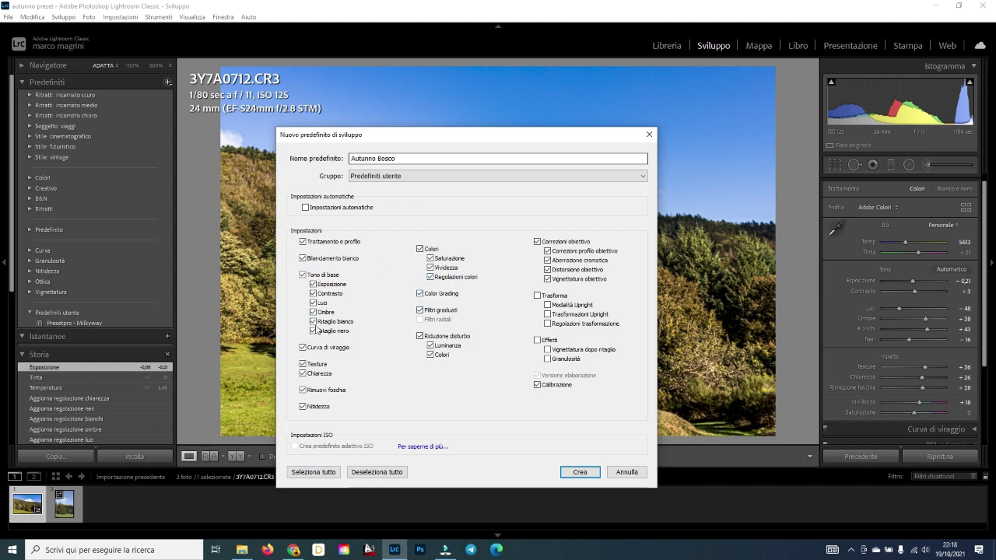
click(303, 243)
click(576, 471)
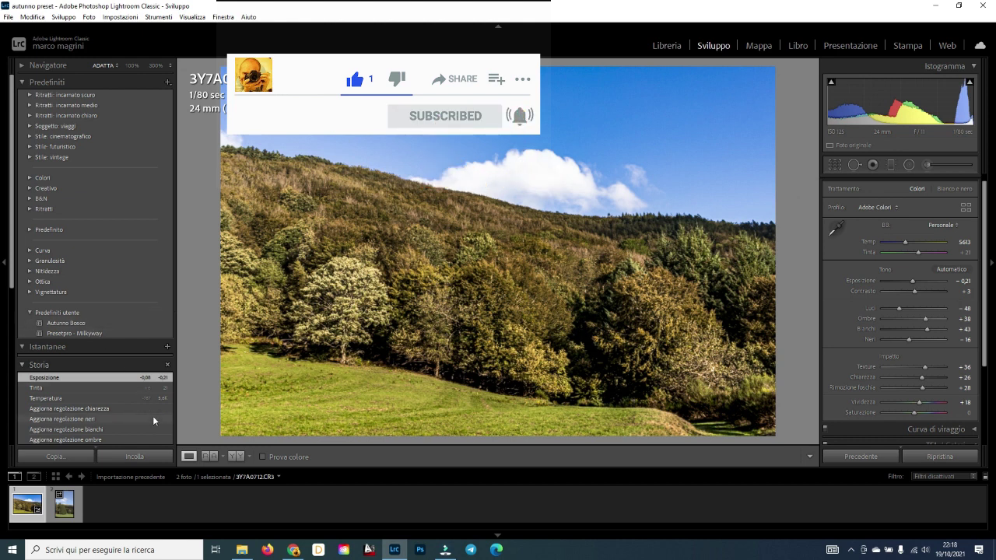
Show the Autunno Bosco preset file in its Settings folder in File Explorer, and close the folder window.
right_click(74, 325)
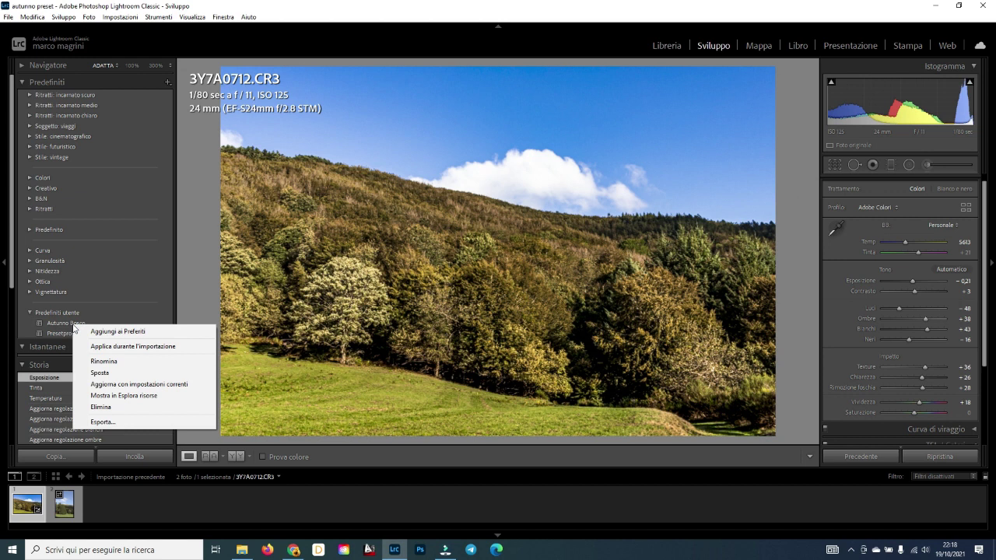
click(111, 396)
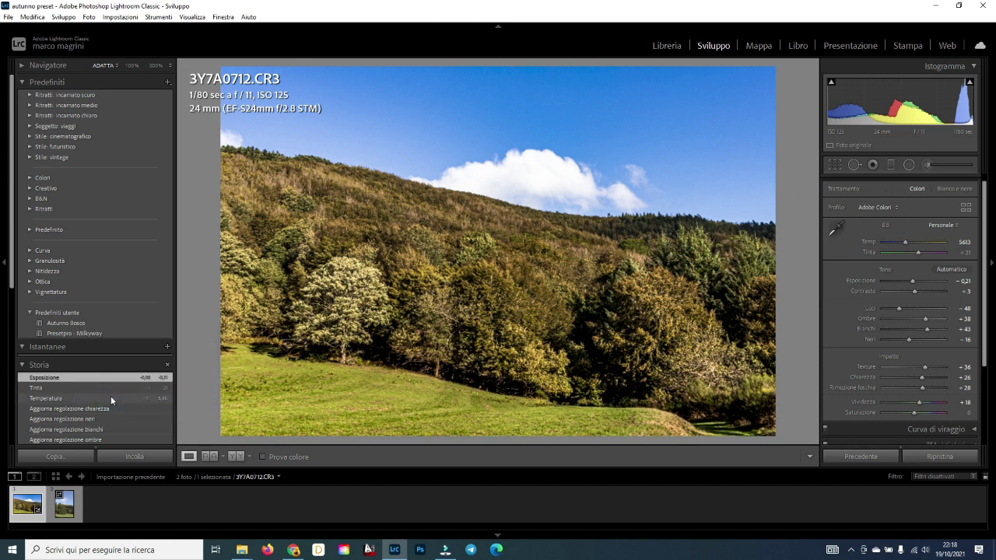
click(239, 552)
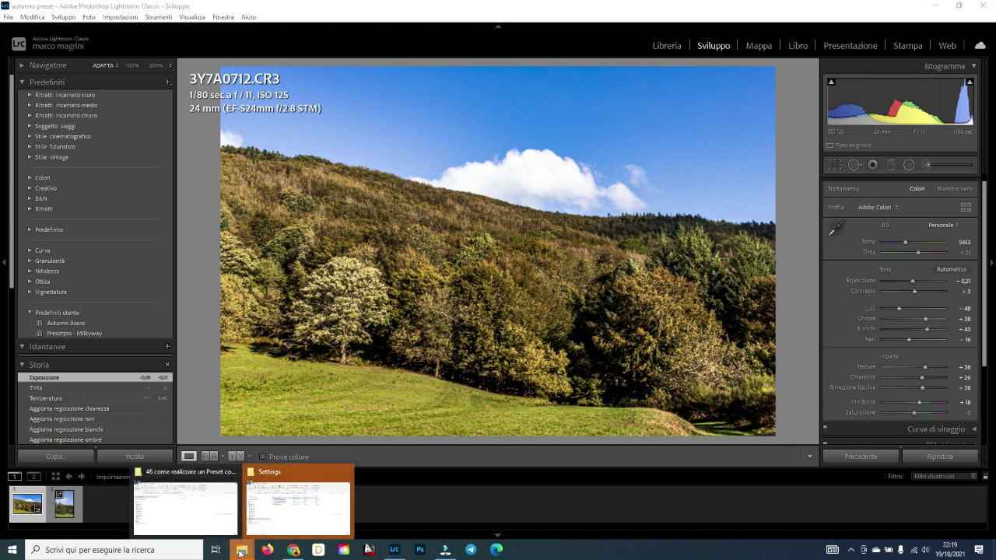
click(282, 522)
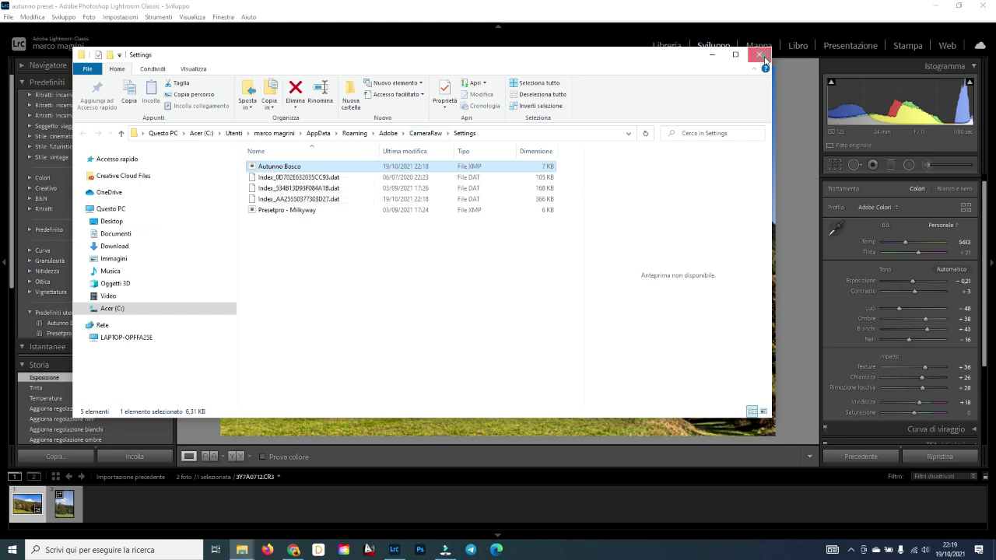
click(758, 54)
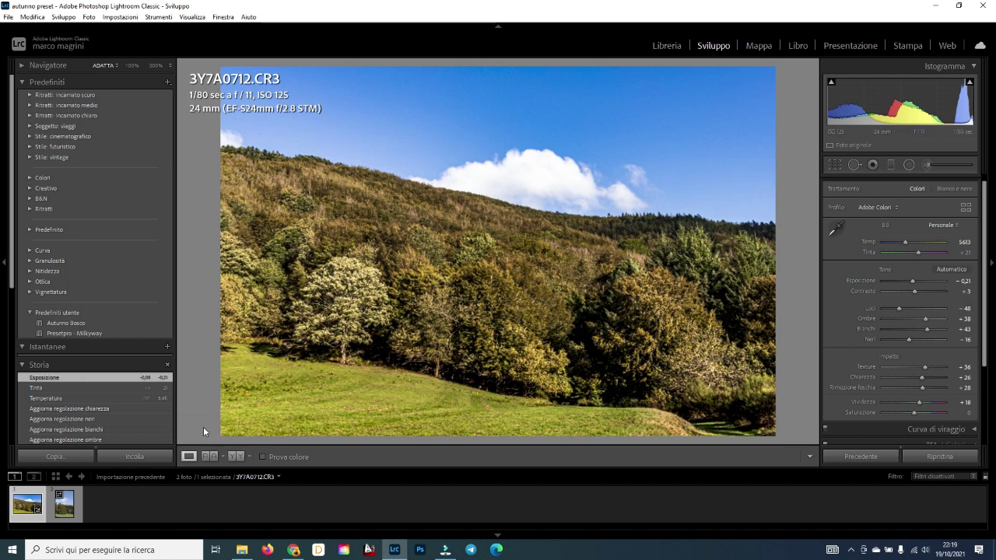
Apply the Autunno Bosco preset to the portrait-format photo 3Y7A0713.CR3 and preview it in full screen.
click(67, 507)
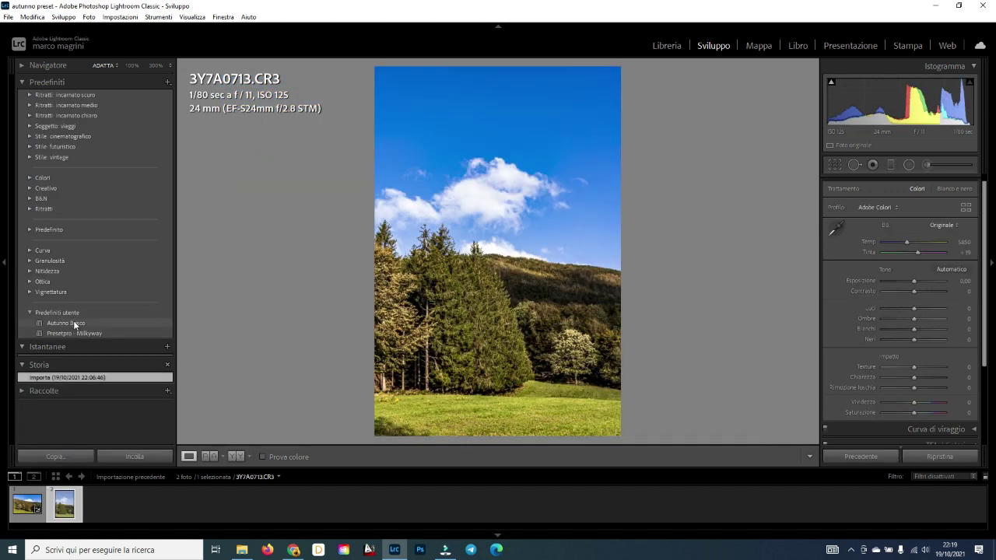
click(73, 322)
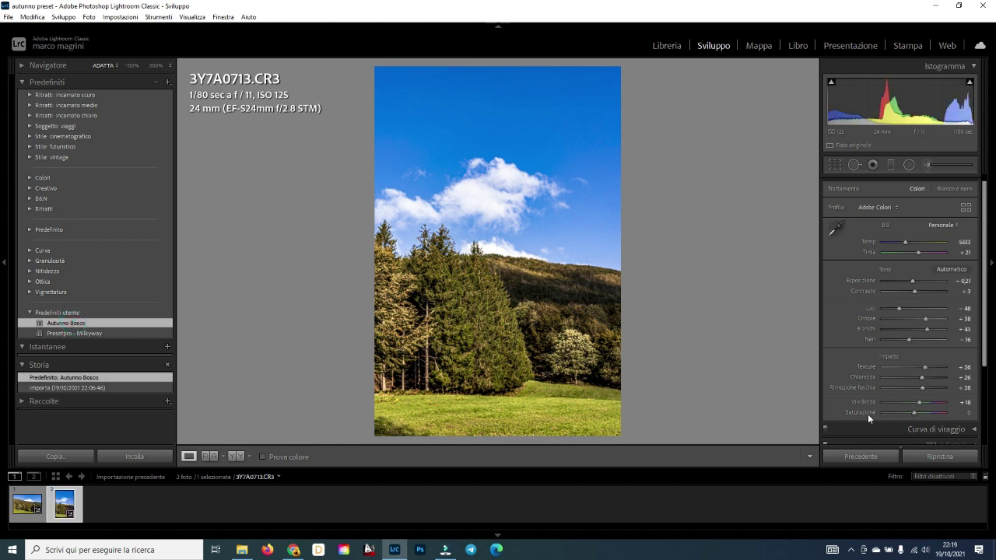
key(f)
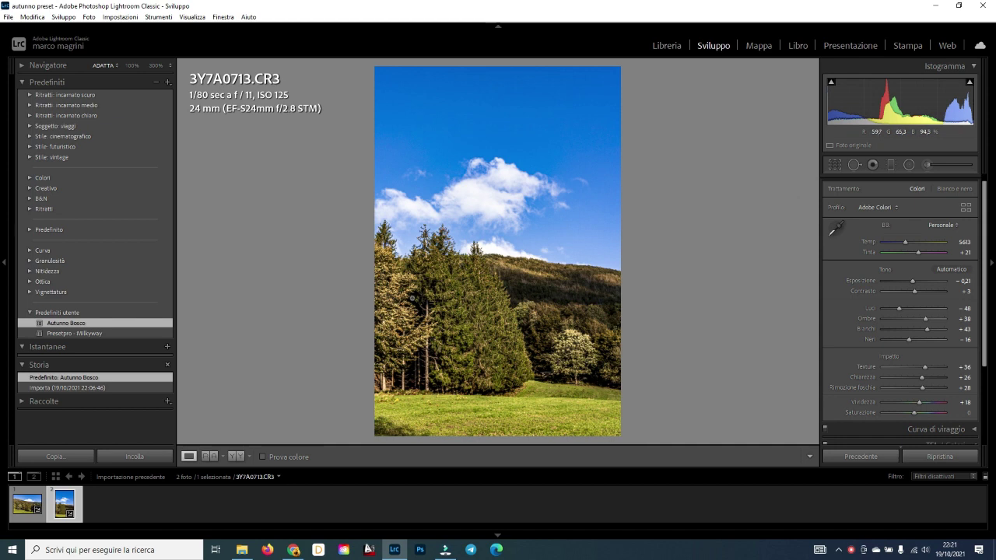
Compare photo 3Y7A0713.CR3 before and after the preset side by side, and return to the single image in full screen.
click(238, 458)
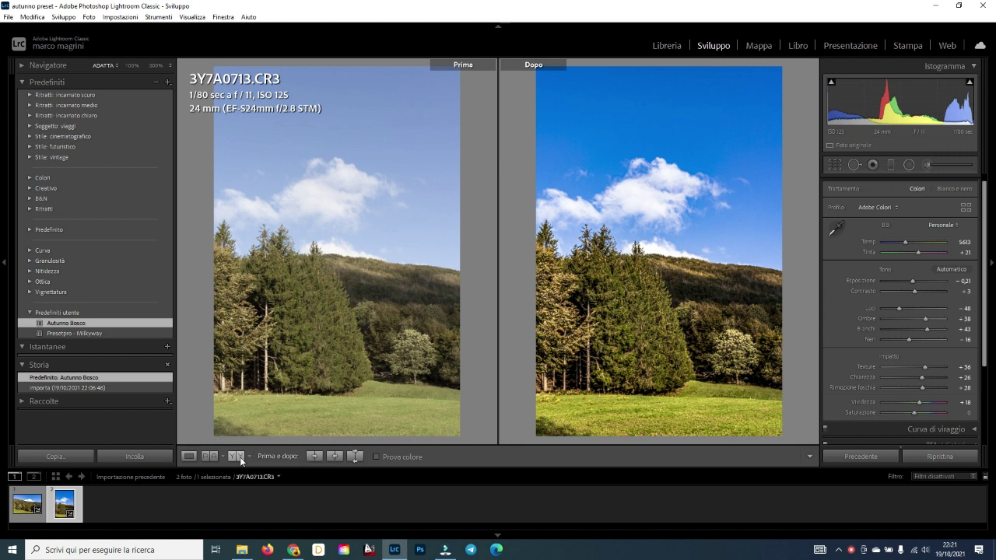
click(188, 457)
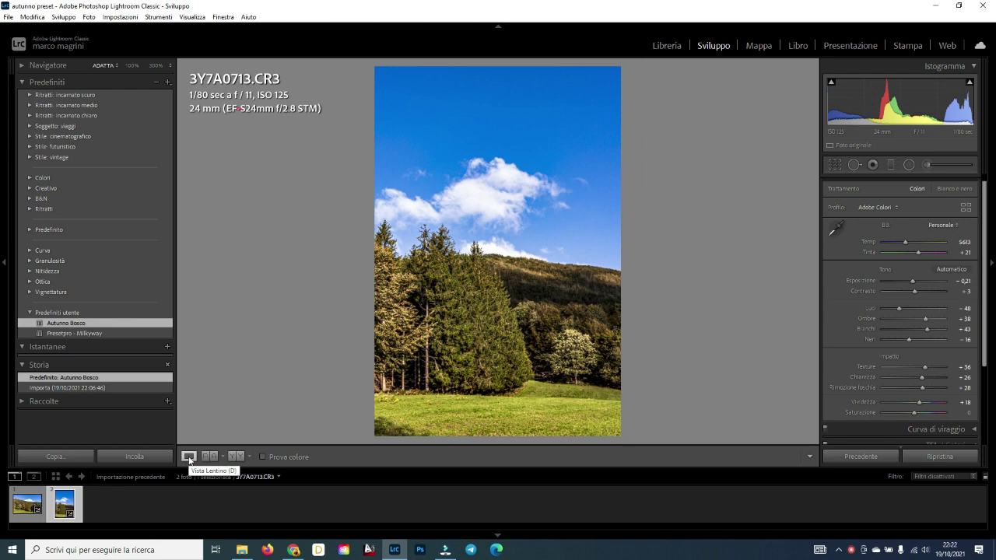
key(f)
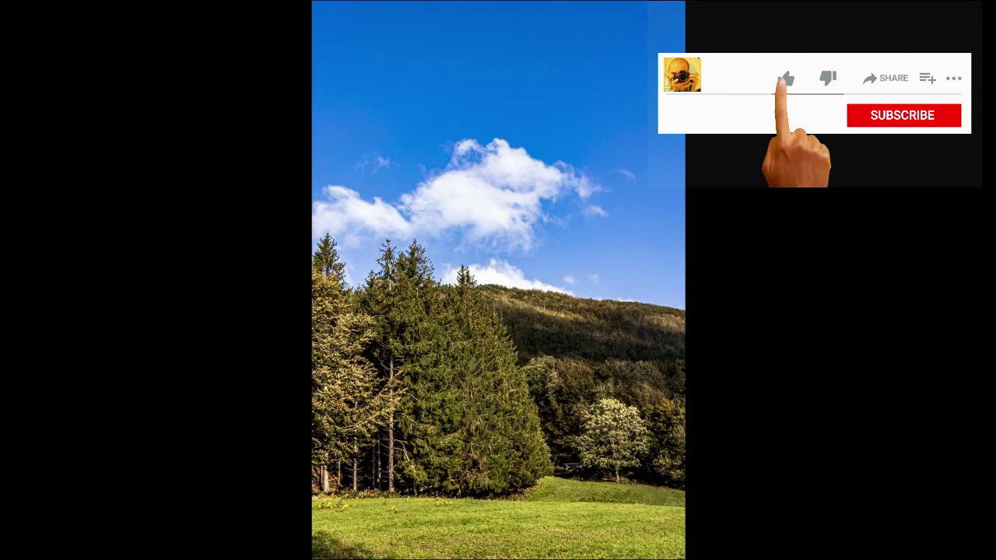